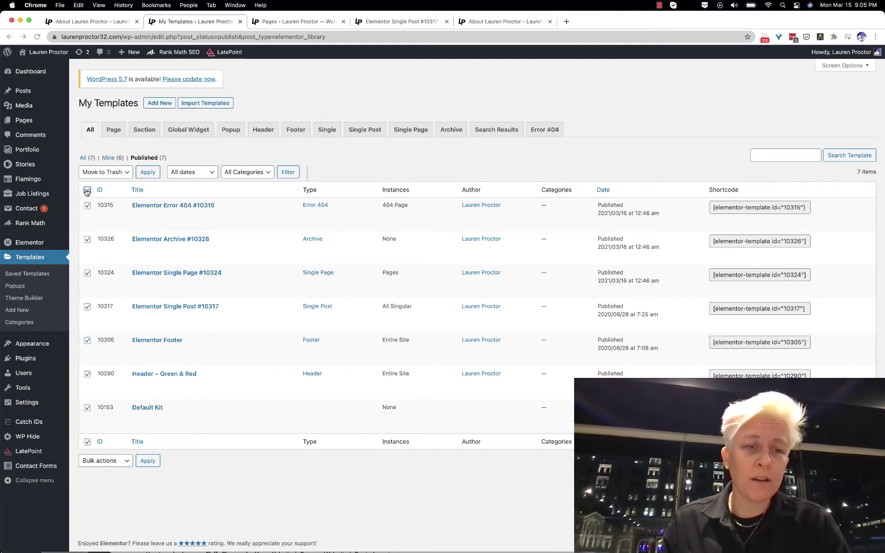
- Trash the seven selected Elementor templates, then filter the list to the remaining published ones
click(143, 173)
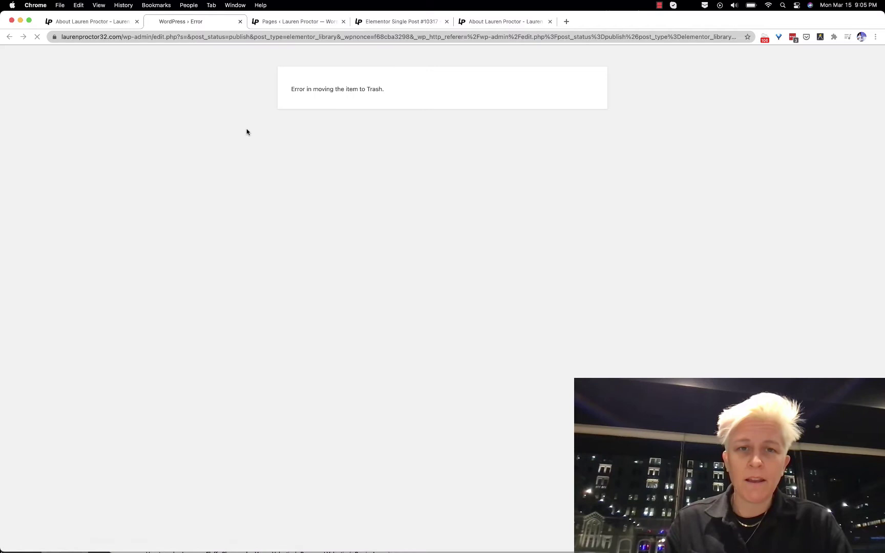
key(super+bracketleft)
click(137, 158)
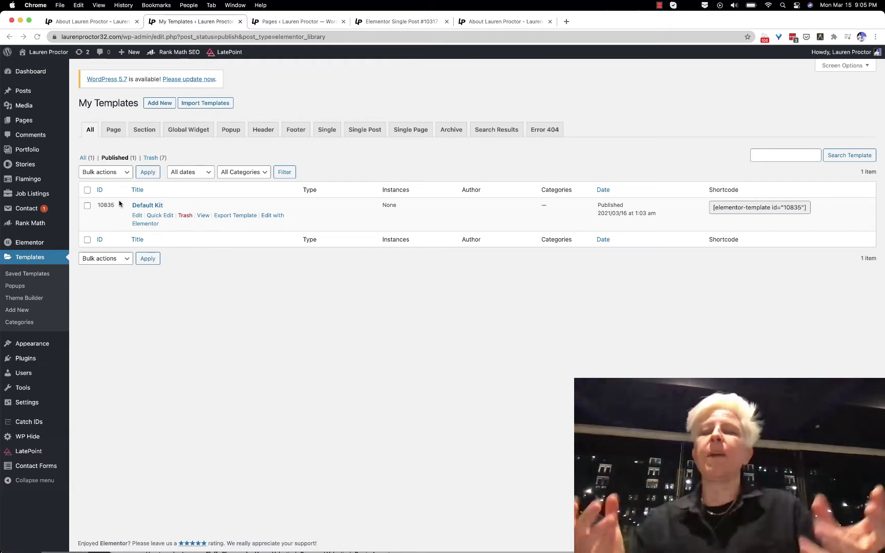
- Move the Default Kit to the trash, confirm deletion, and verify no saved templates remain
click(87, 206)
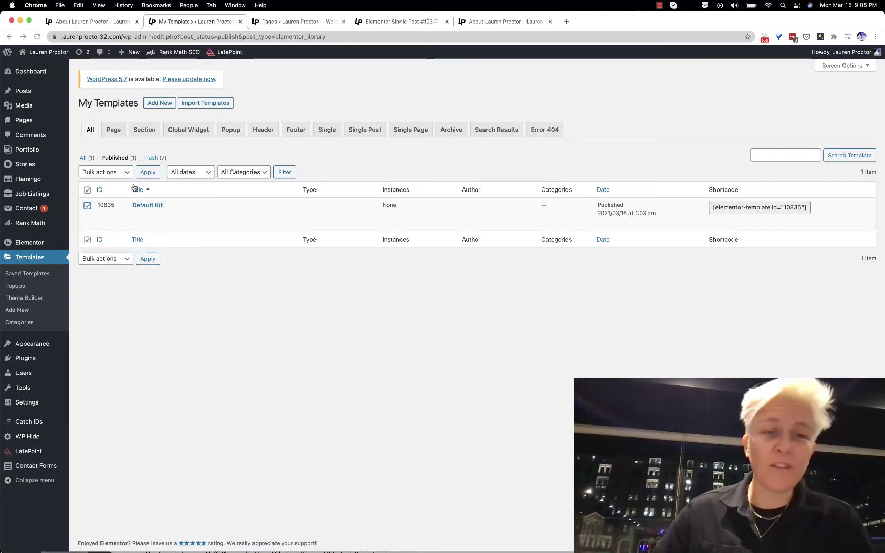
click(105, 172)
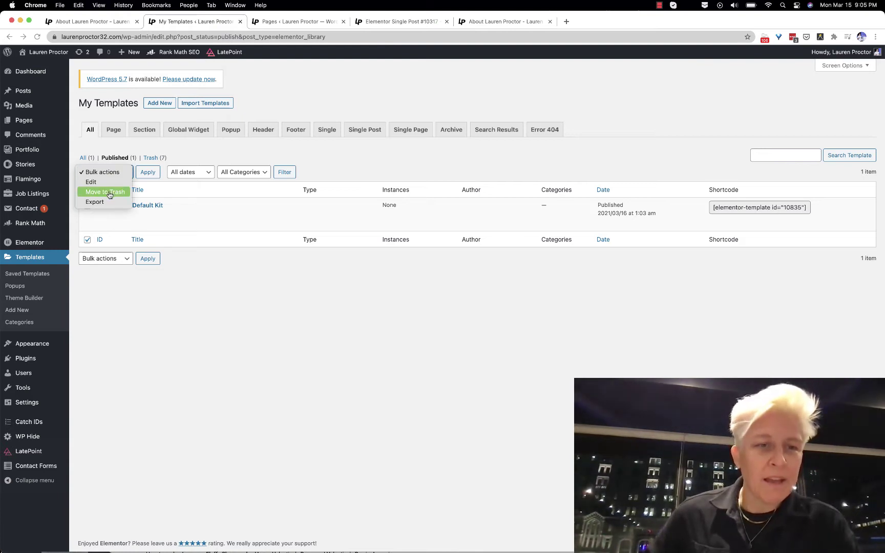
click(105, 192)
click(145, 174)
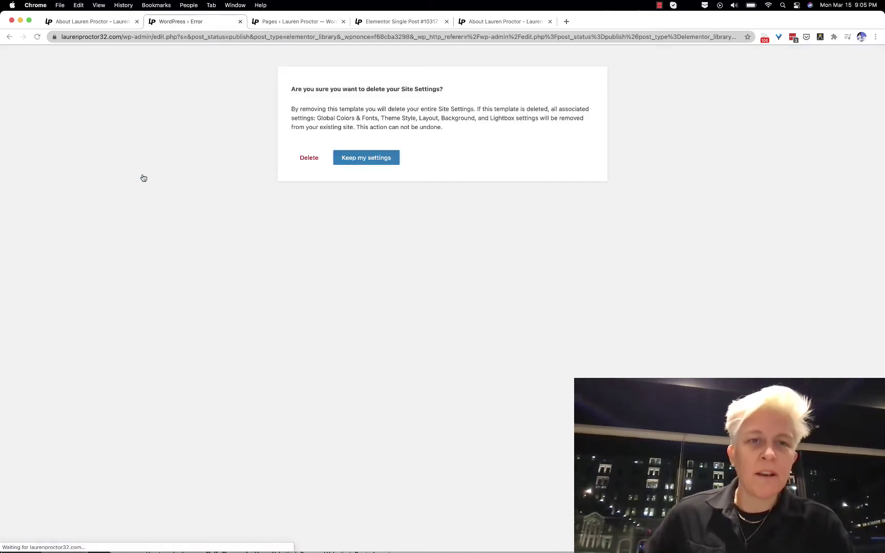
click(308, 158)
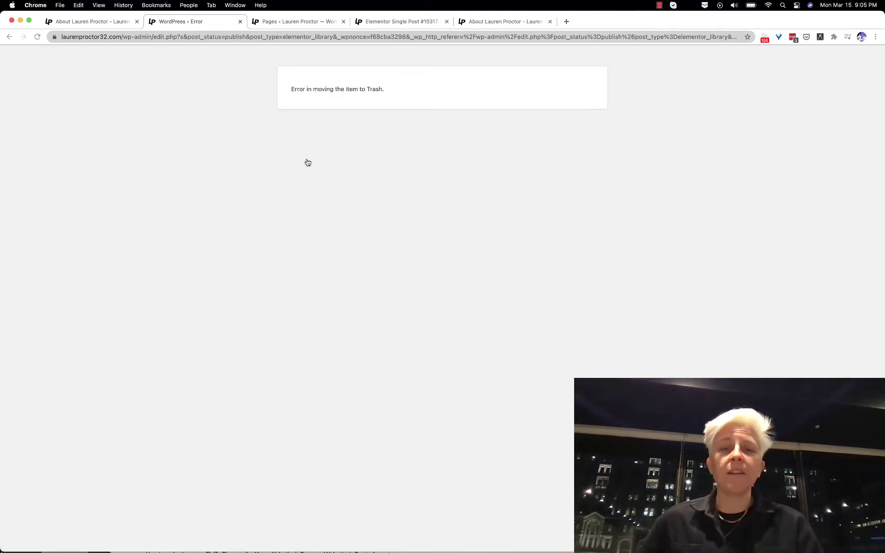
key(super+bracketleft)
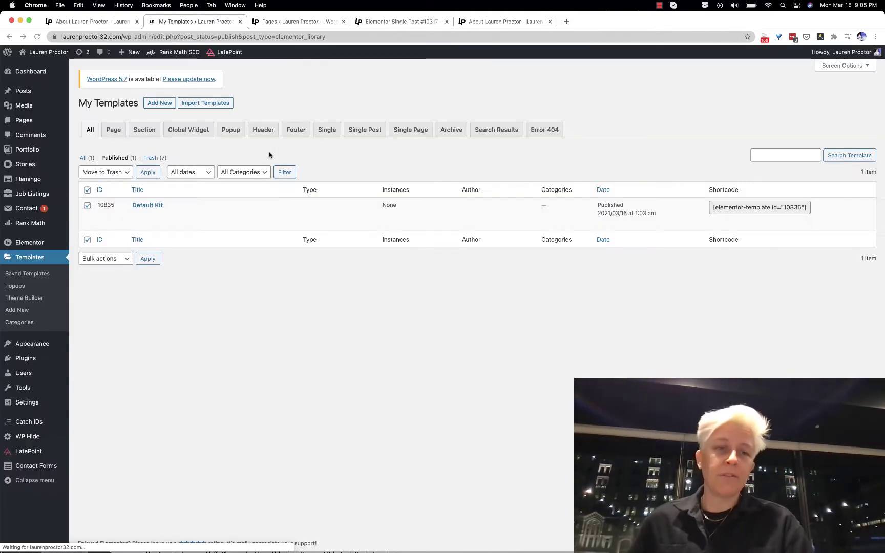
click(24, 263)
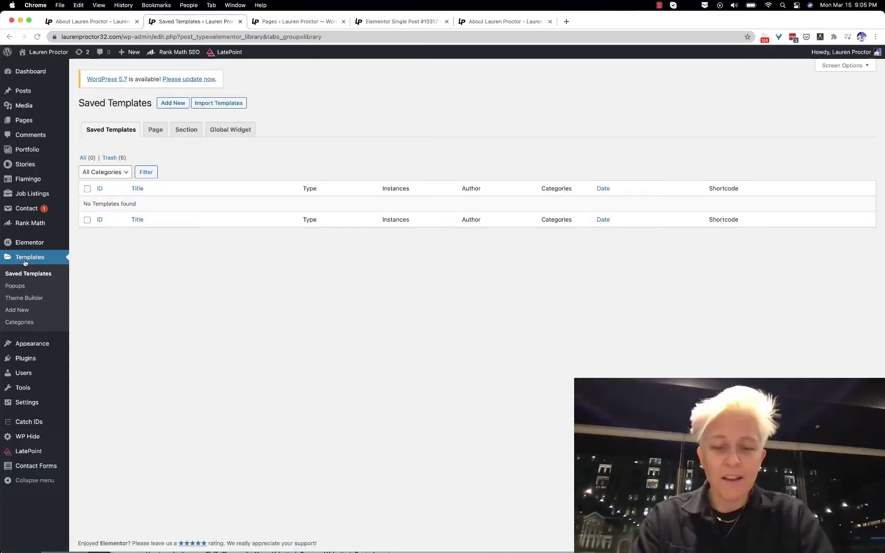
- Load the live WordPress site in a new browser tab
key(super+t)
text(laur)
key(Return)
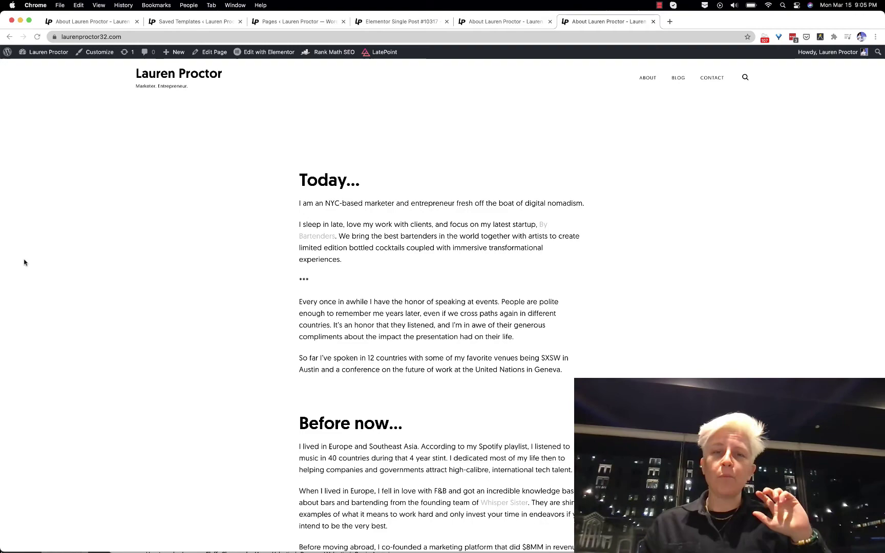
- Review the About page's plain theme styling, then go to the Contact page
click(647, 78)
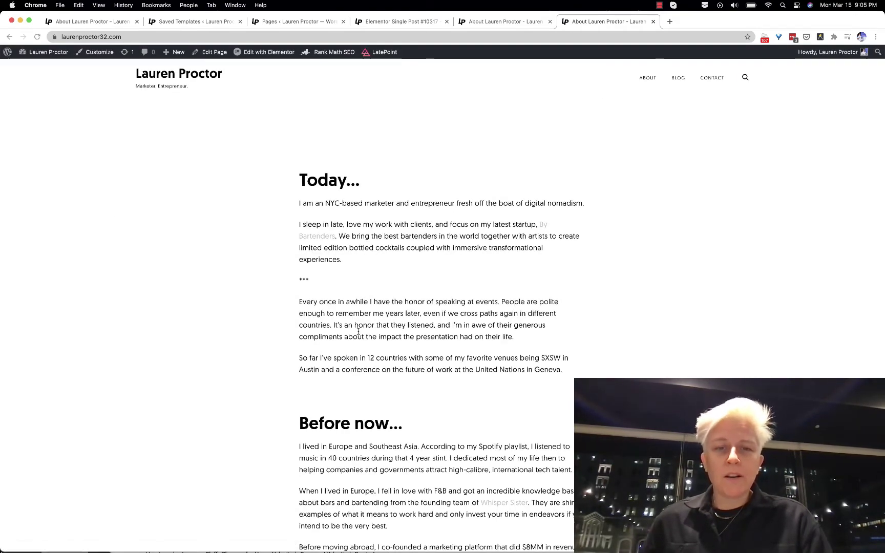
scroll(358, 332, down, 10)
scroll(358, 332, up, 10)
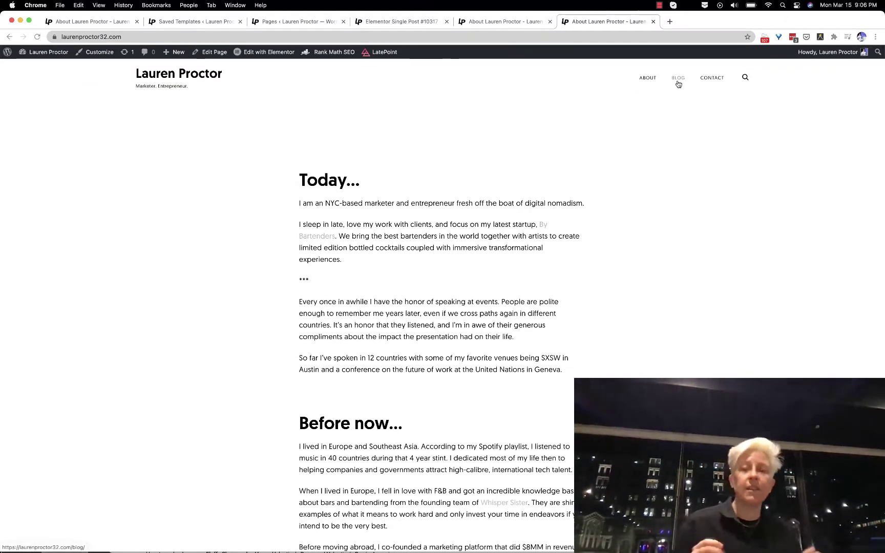
click(709, 82)
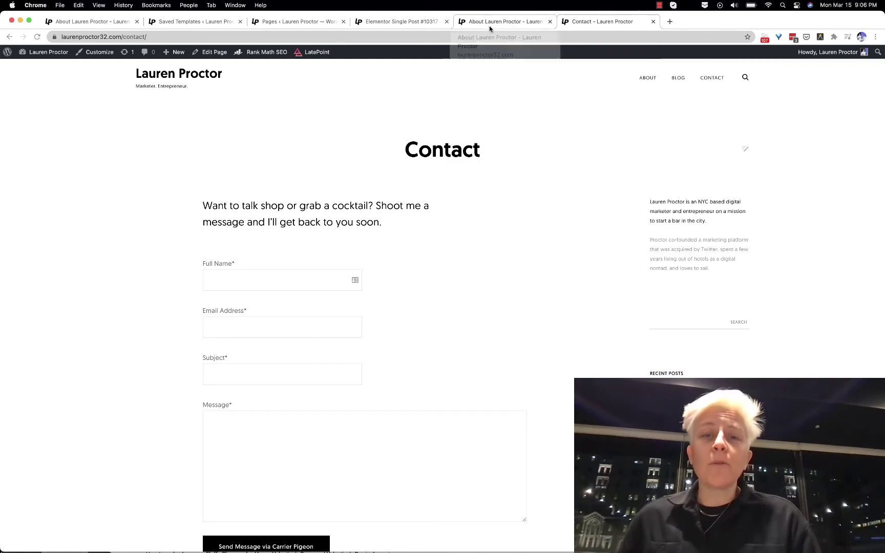
- Compare the old green-styled About page and single post against the plain Contact page
click(489, 25)
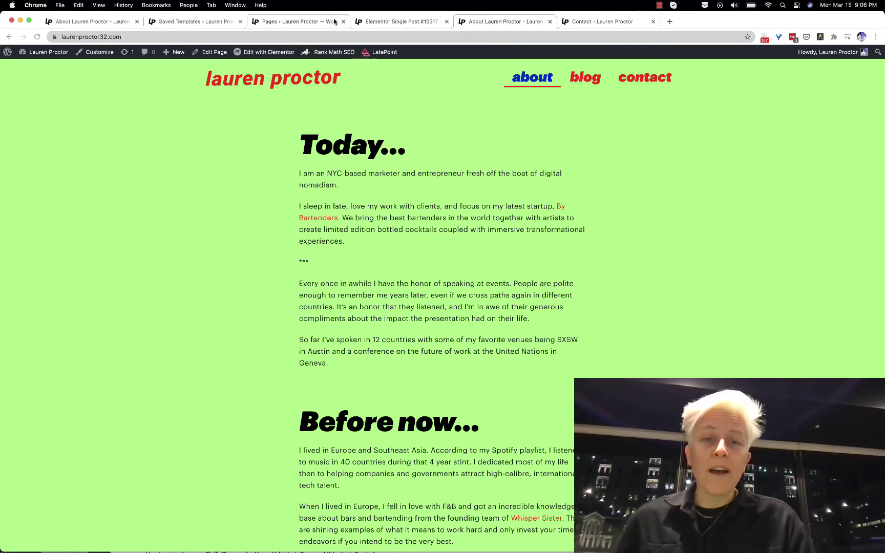
click(397, 21)
scroll(283, 198, up, 6)
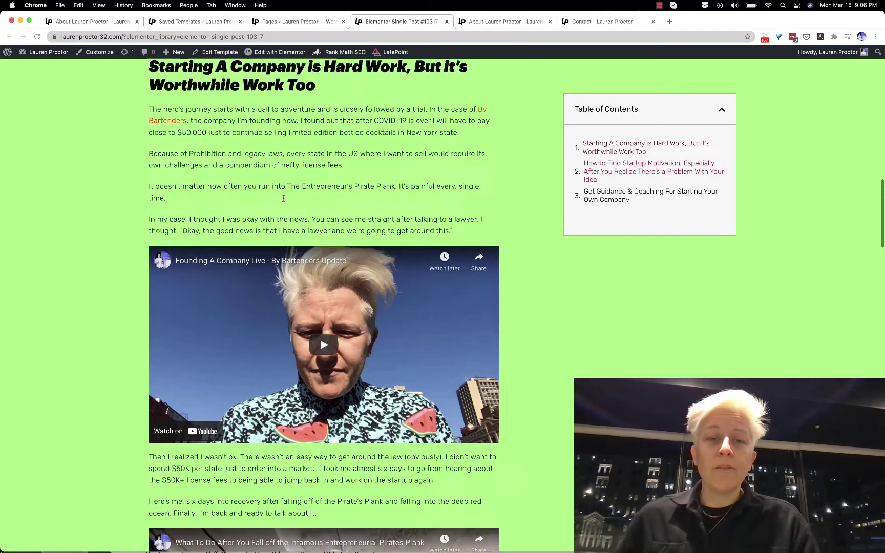
scroll(283, 198, up, 15)
scroll(284, 200, down, 12)
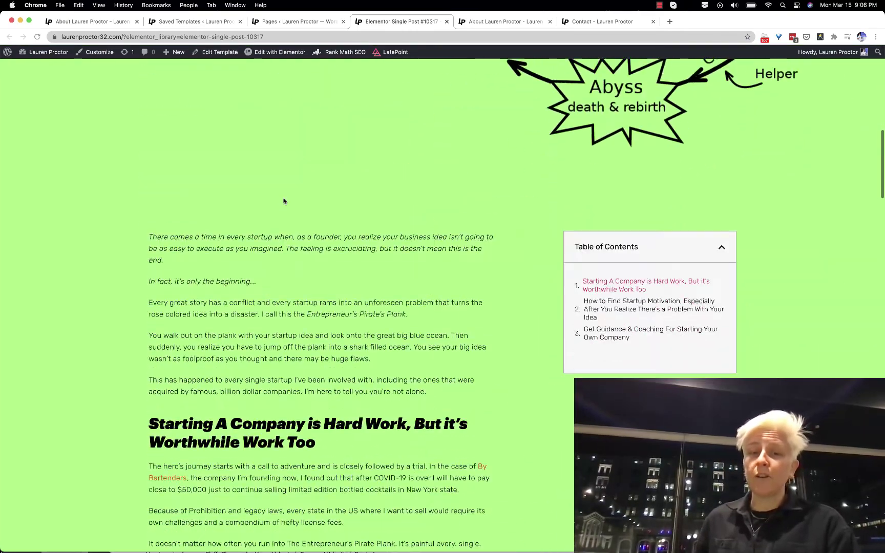
scroll(283, 201, down, 5)
click(581, 26)
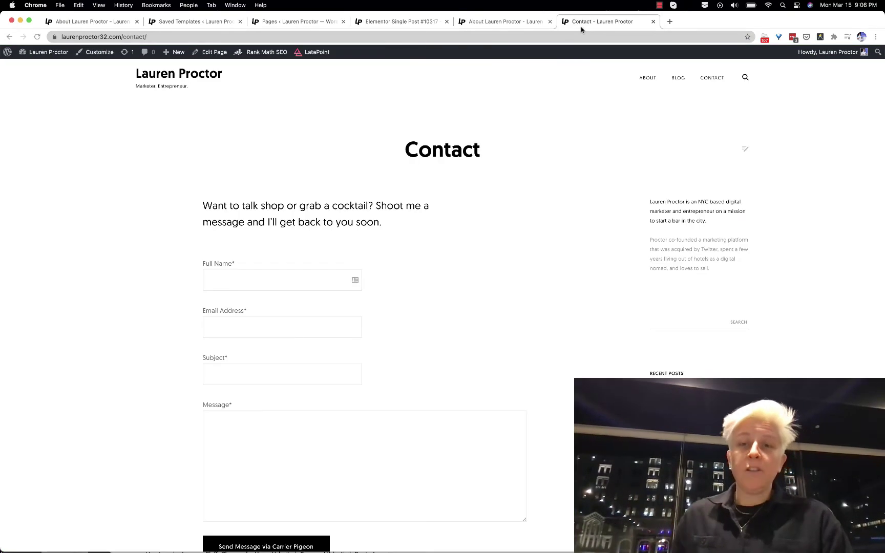
- From the Blog page, open the post about visiting 45+ countries
click(678, 78)
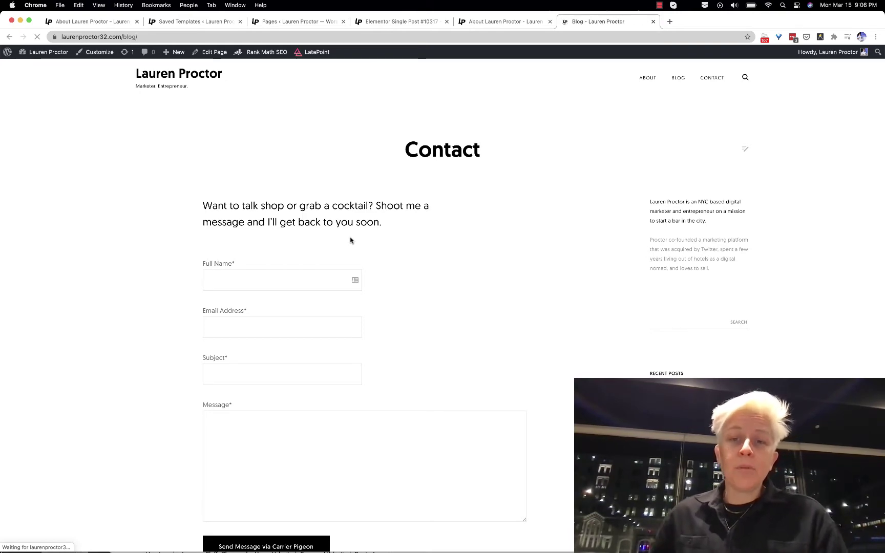
scroll(300, 218, down, 5)
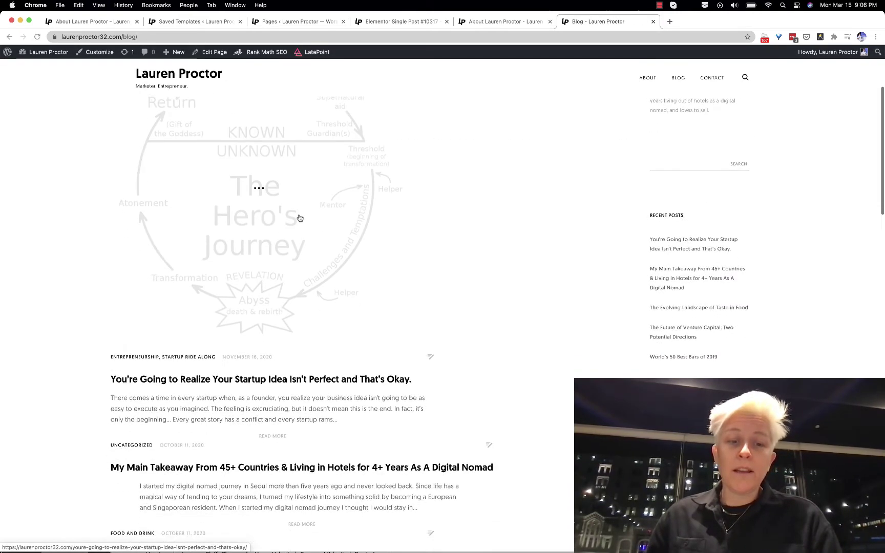
click(317, 427)
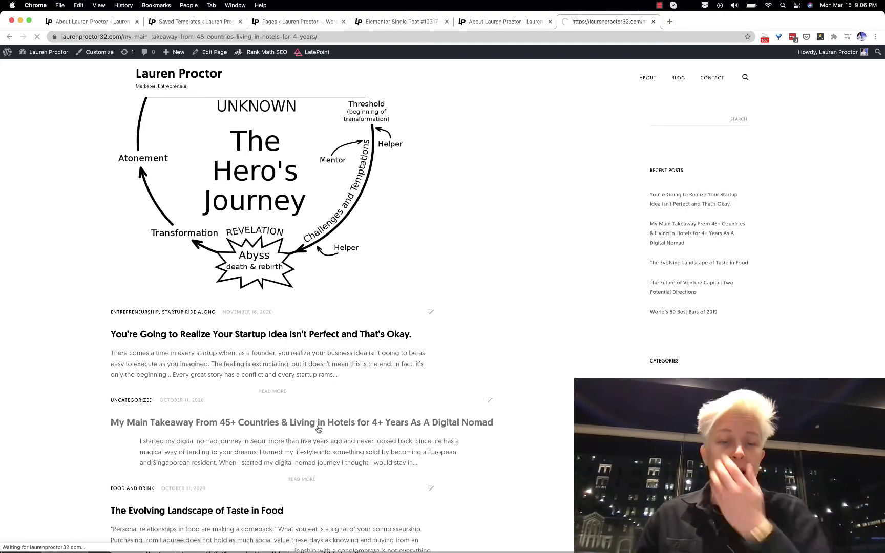
scroll(317, 429, down, 15)
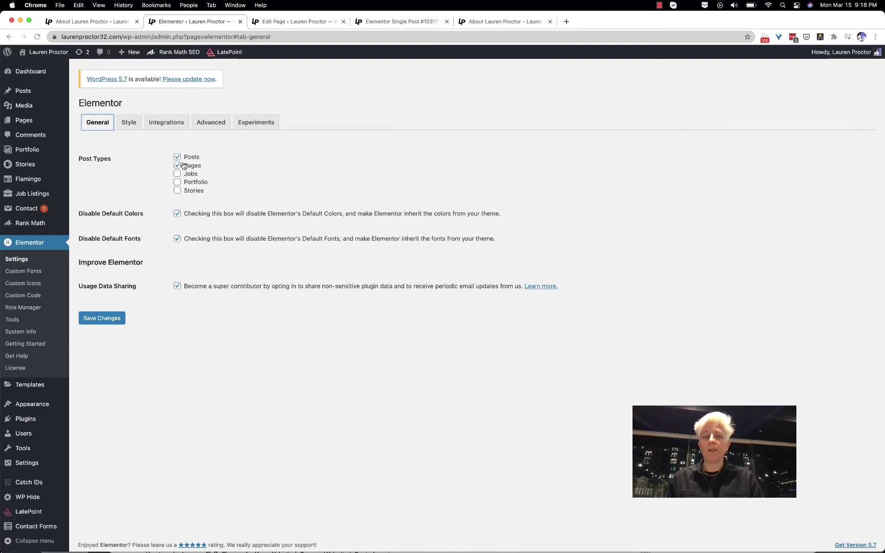
- Toggle Disable Default Colors off and back on, leaving Elementor's default colors disabled
click(189, 219)
click(189, 218)
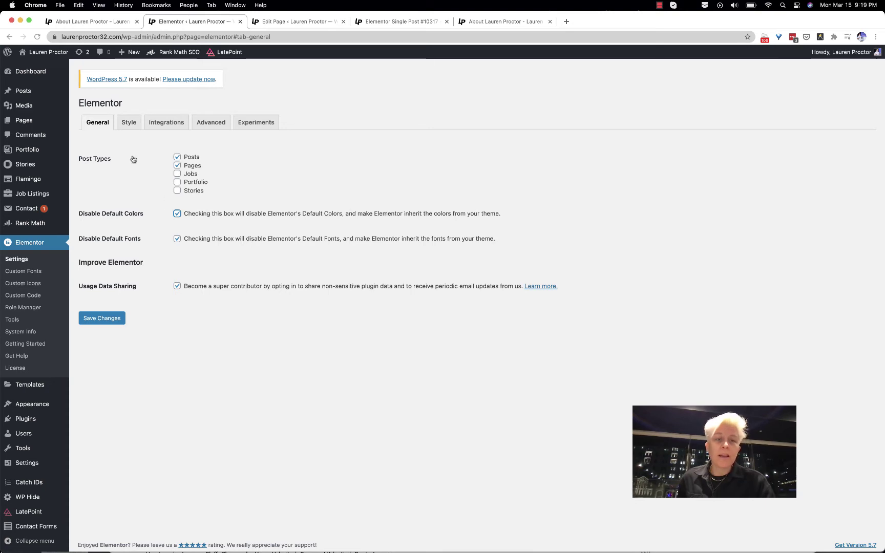
click(267, 27)
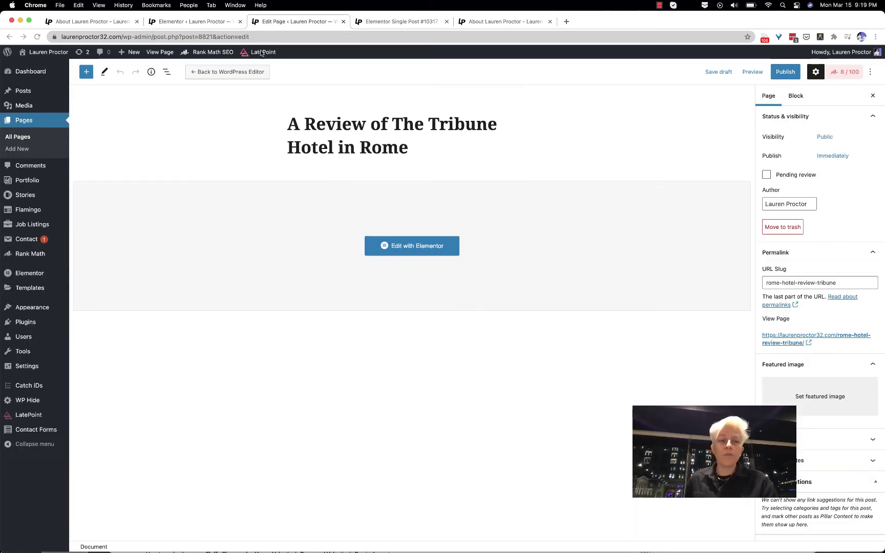
- Open the Tribune Hotel review page from All Pages in Elementor
click(26, 121)
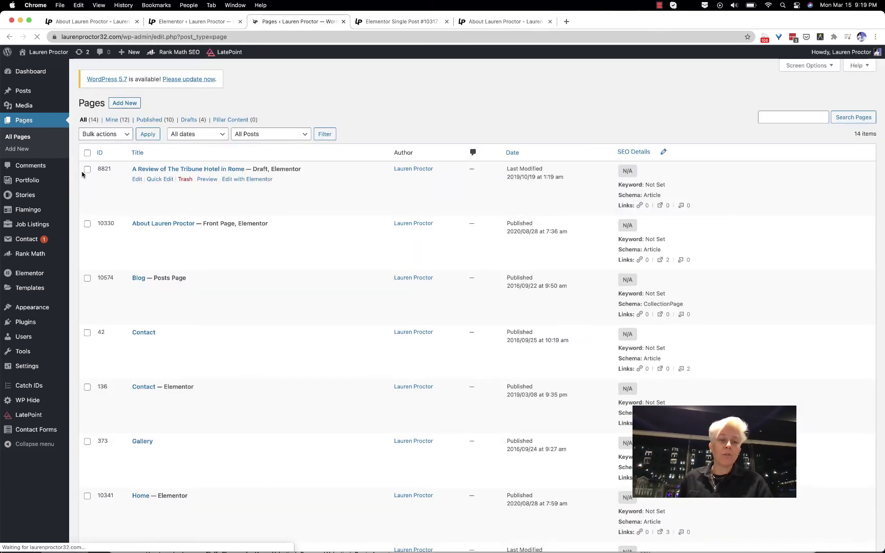
click(88, 170)
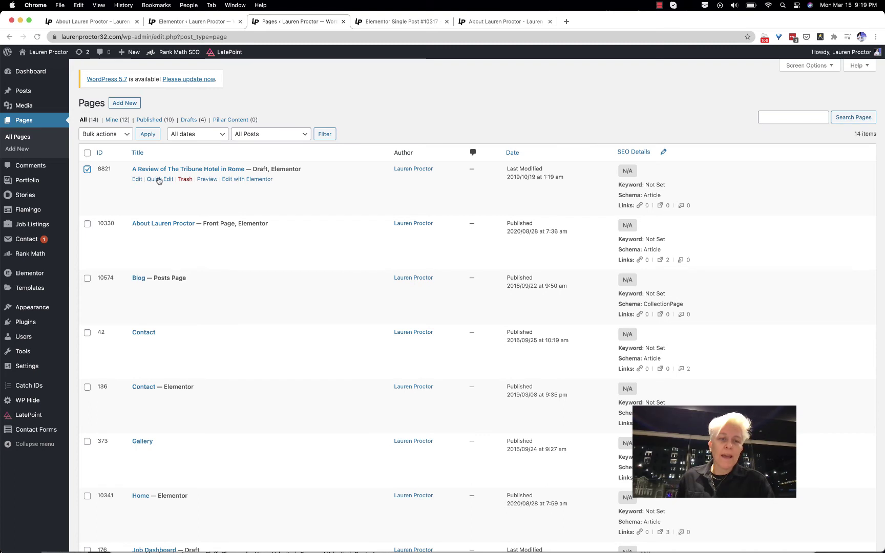
click(137, 180)
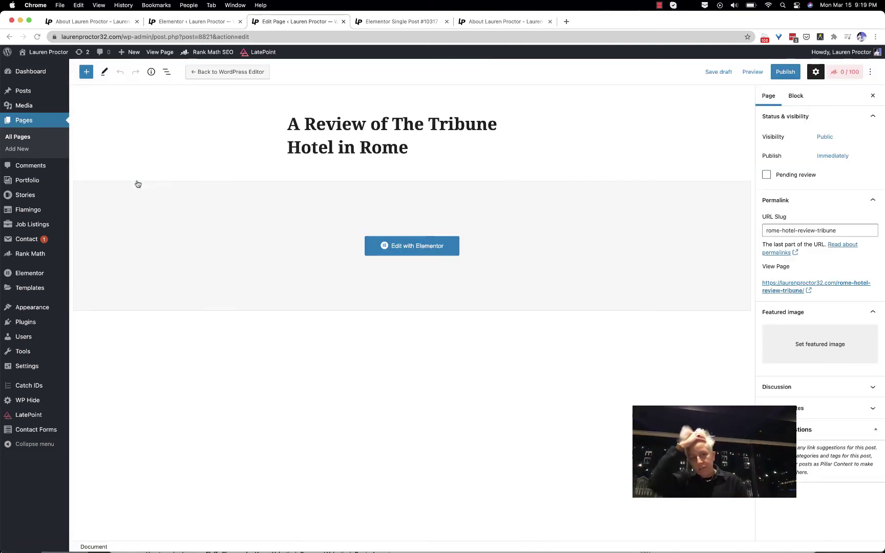
click(392, 252)
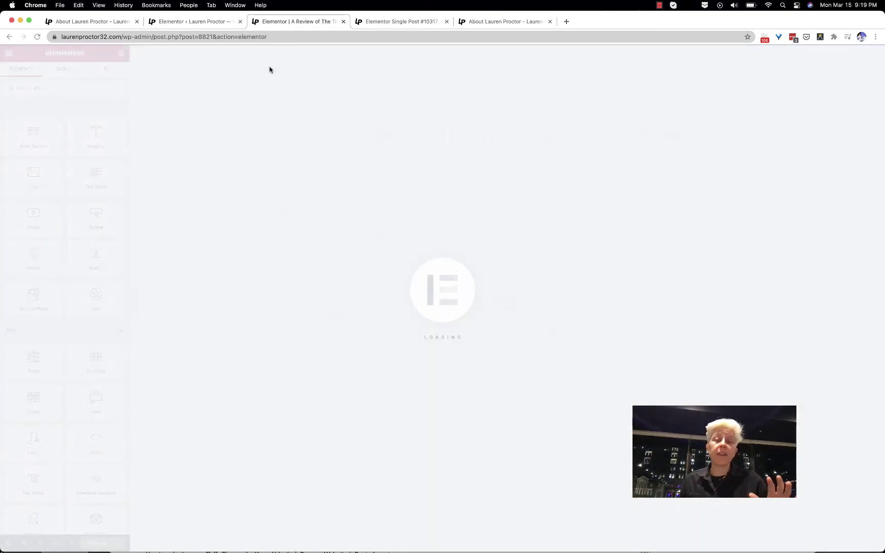
- Exit to the standard page editor via Elementor's menu, then reopen the page in Elementor
click(8, 54)
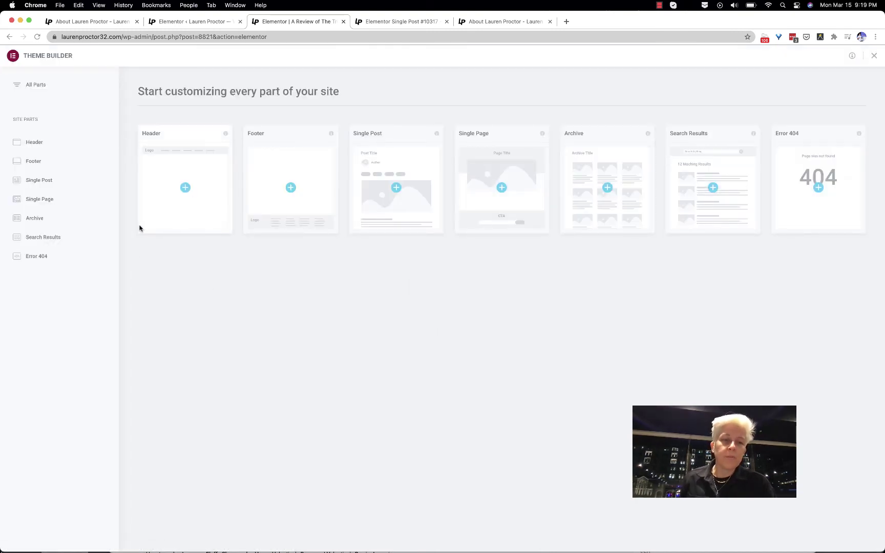
click(138, 227)
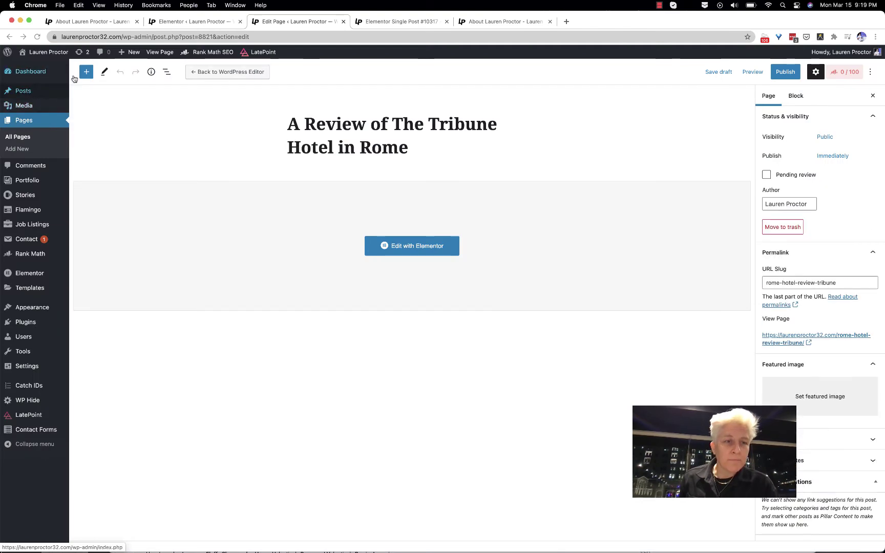
click(401, 246)
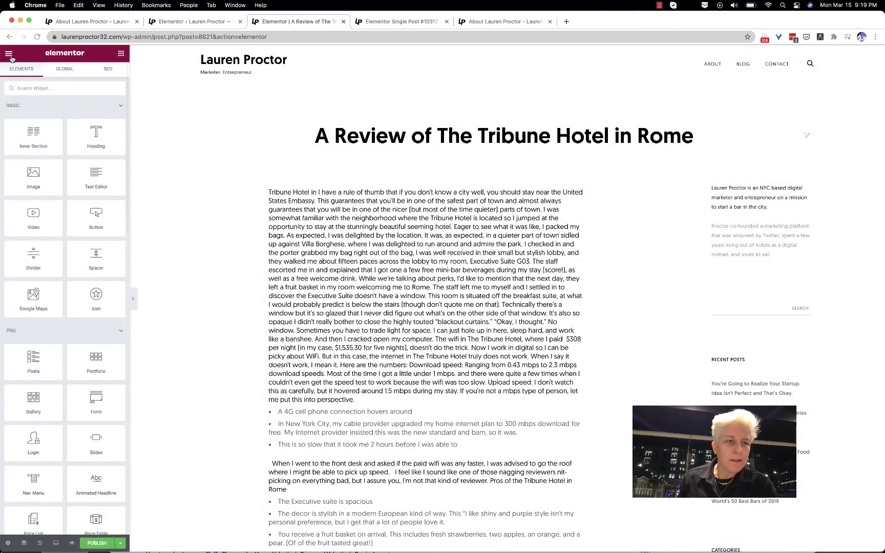
- Show the Global Colors panel in Site Settings with Primary, Secondary, Text and Accent swatches
click(8, 53)
click(35, 97)
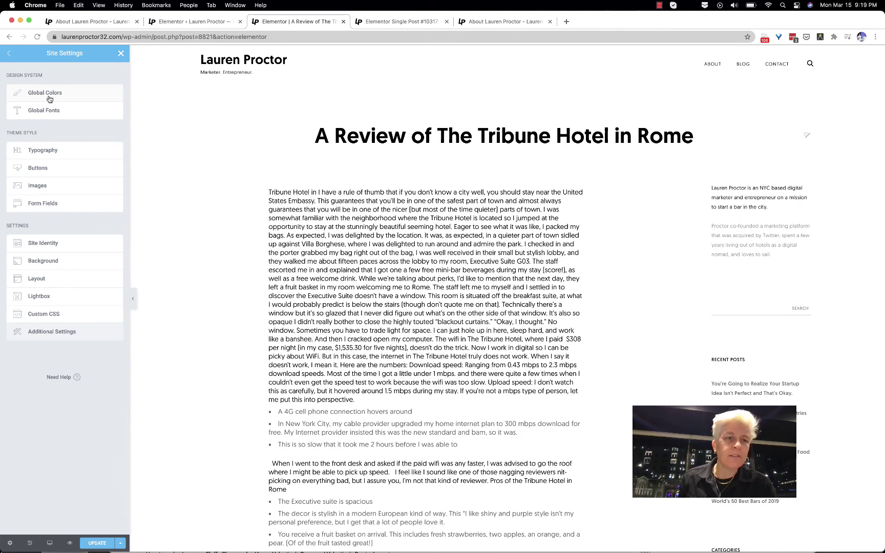
click(49, 95)
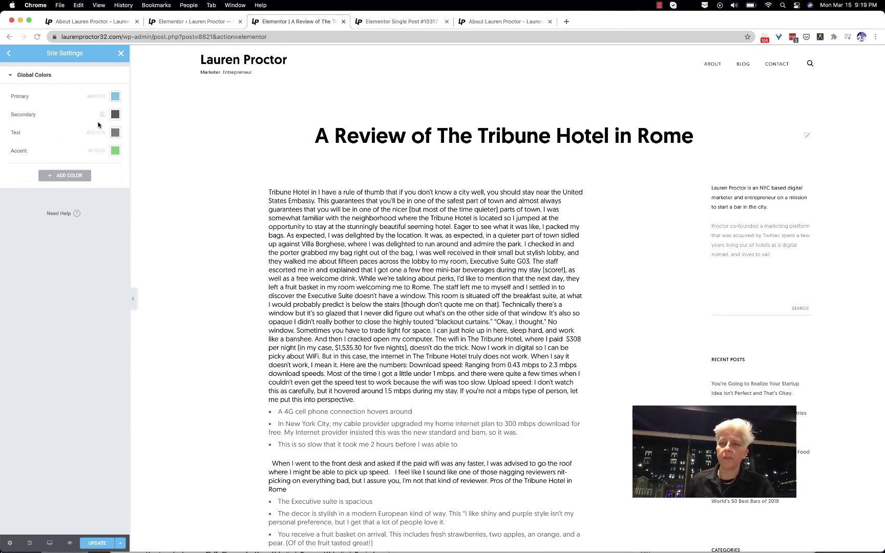